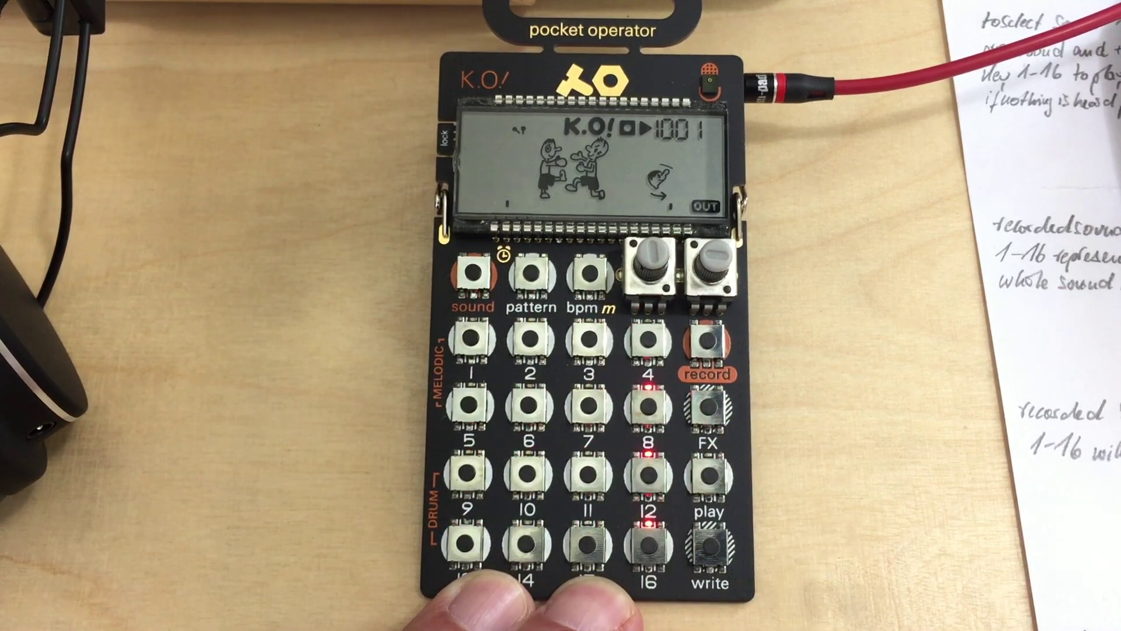
pyautogui.click(707, 473)
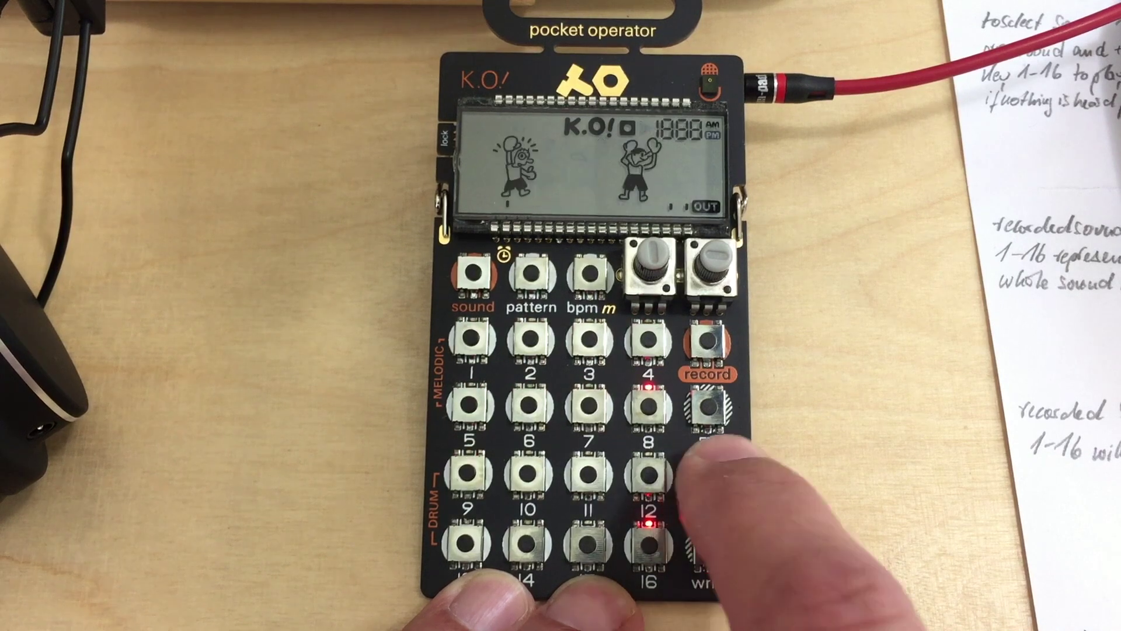